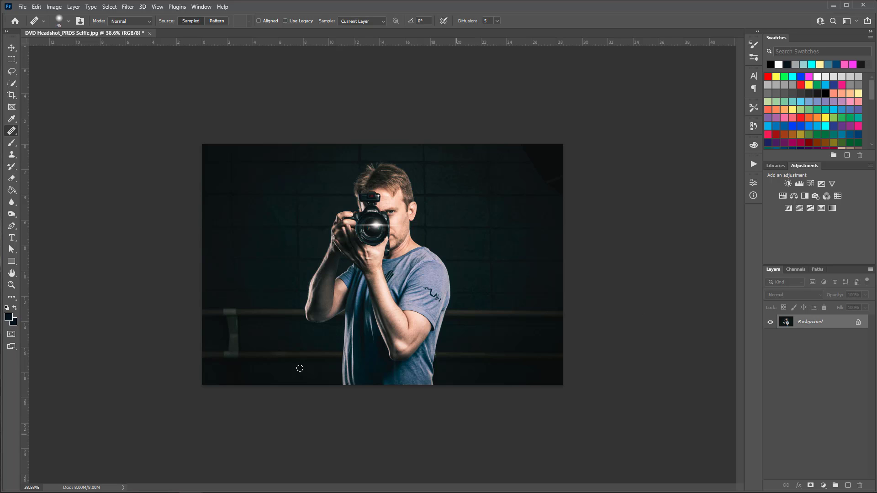
Extend the canvas to a 16:9 ratio with the Crop tool, keeping the photo's full height and centring it between equal empty sides.
{"action": "left_click_drag", "start_coordinate": [428, 327], "coordinate": [433, 333]}
{"action": "left_click", "coordinate": [11, 95]}
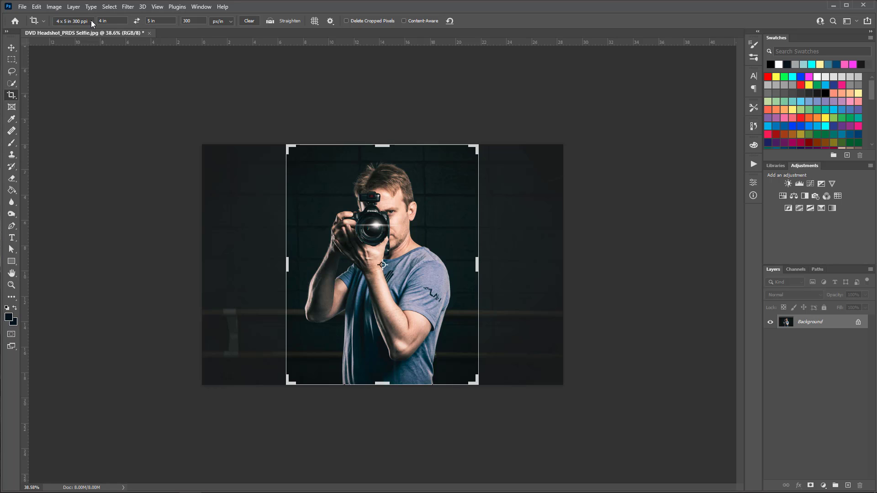
{"action": "left_click", "coordinate": [73, 21]}
{"action": "left_click", "coordinate": [67, 85]}
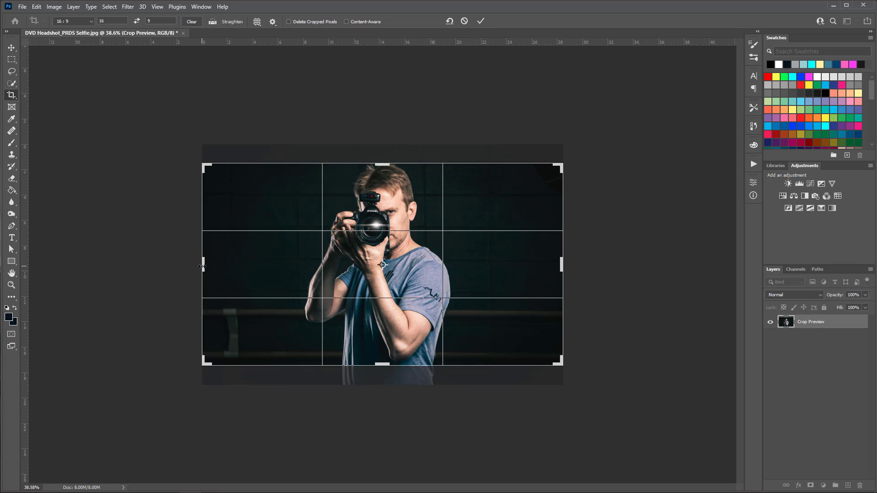
{"action": "left_click_drag", "start_coordinate": [202, 267], "coordinate": [173, 265]}
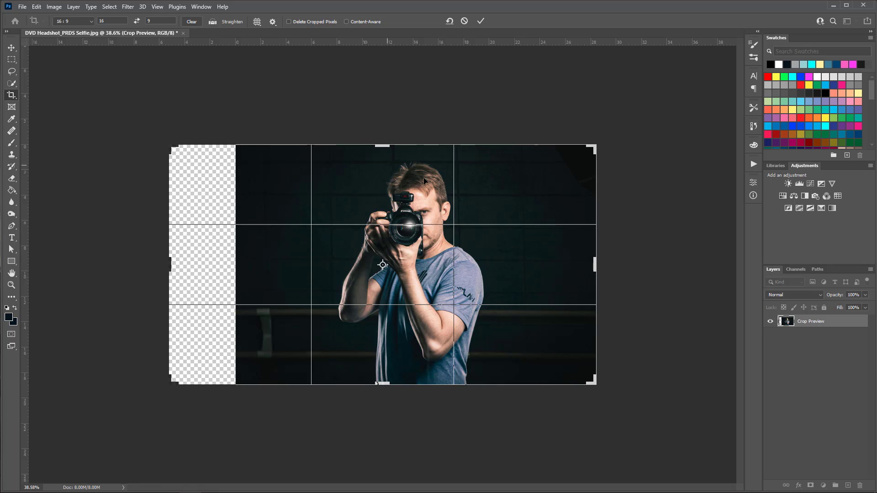
{"action": "left_click_drag", "start_coordinate": [398, 271], "coordinate": [377, 270]}
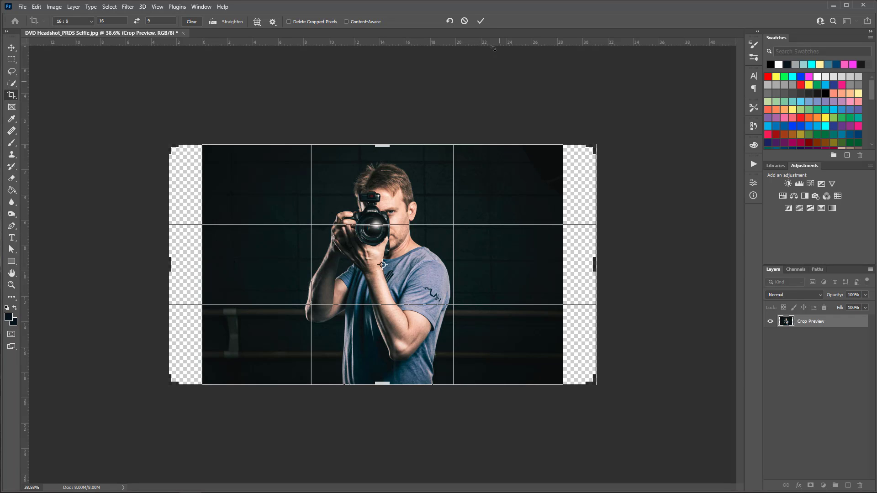
{"action": "left_click", "coordinate": [481, 21]}
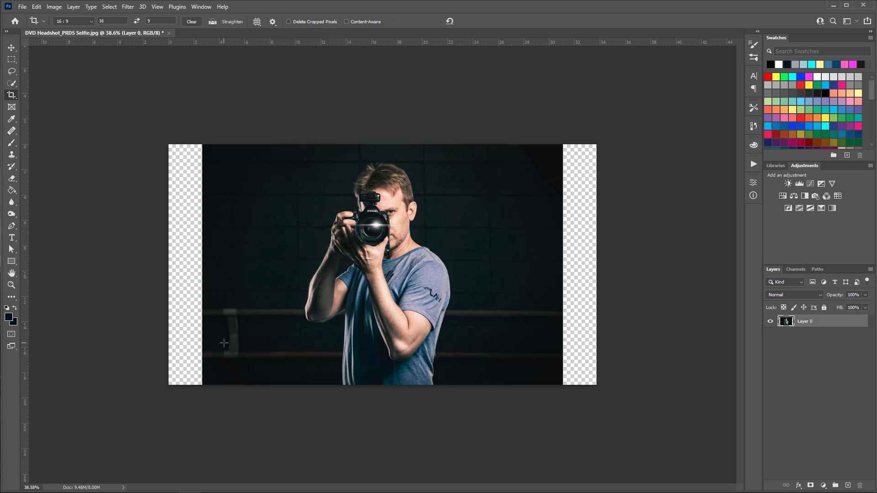
Copy the full-height background strip between the man and the photo's right edge onto a new layer.
{"action": "left_click", "coordinate": [12, 60]}
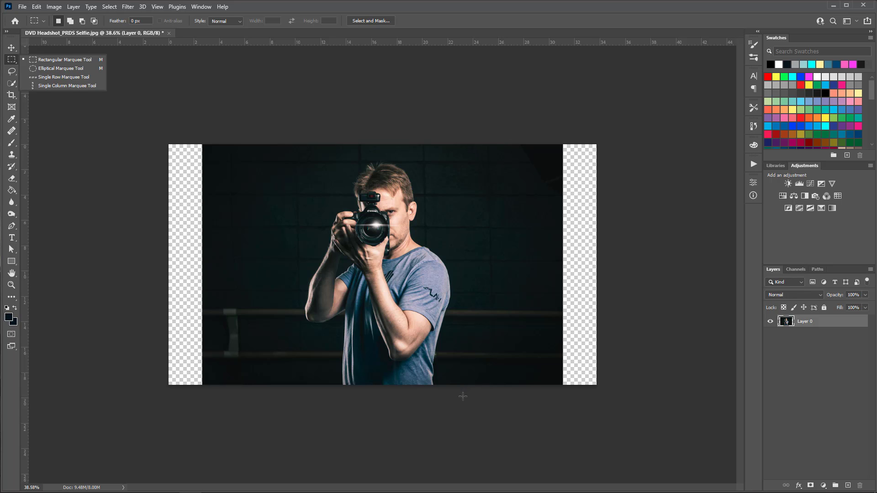
{"action": "left_click_drag", "start_coordinate": [463, 397], "coordinate": [564, 144]}
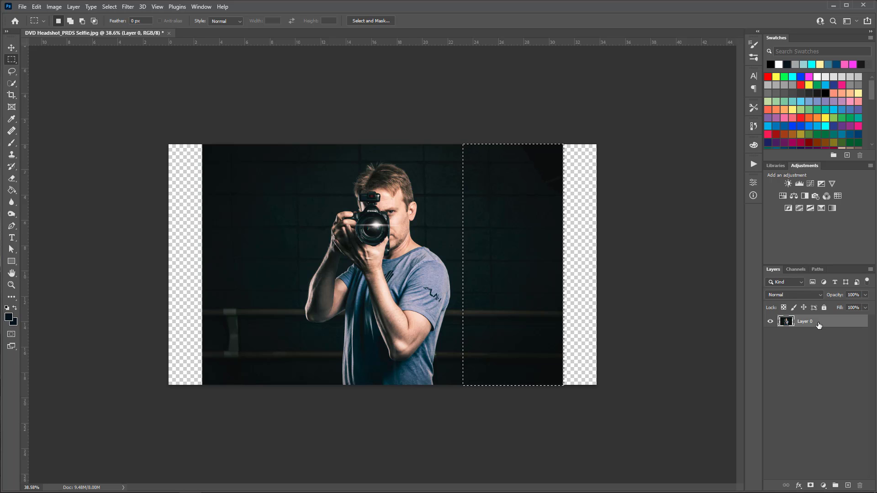
{"action": "key", "text": "ctrl+j"}
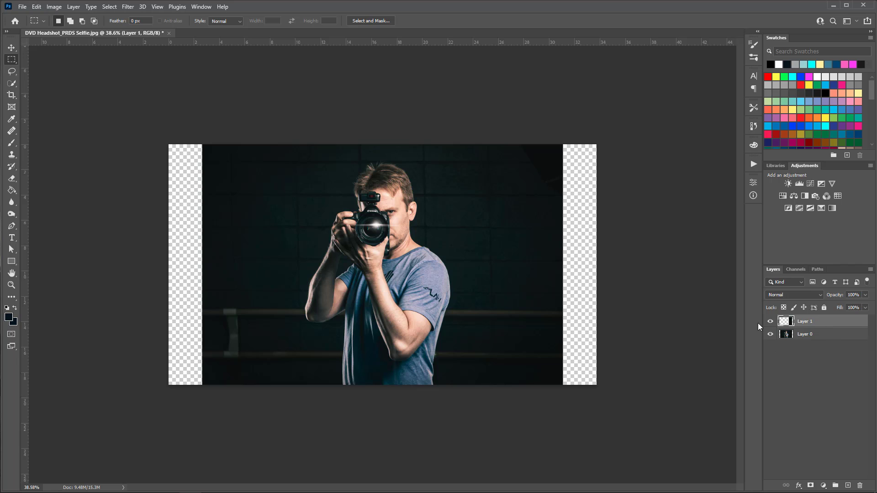
{"action": "left_click", "coordinate": [770, 334]}
{"action": "left_click", "coordinate": [770, 334]}
Stretch the copied strip horizontally to about 133% so that it fills the empty area up to the canvas's right edge.
{"action": "key", "text": "ctrl+t"}
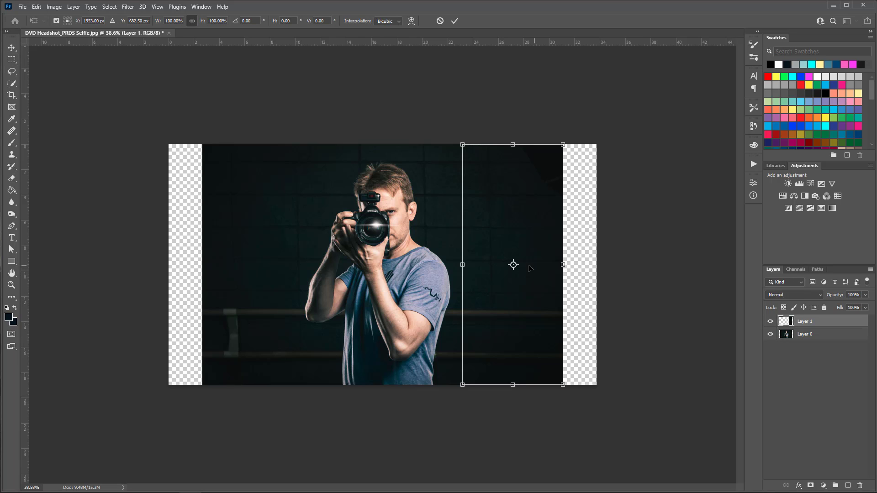
{"action": "left_click_drag", "start_coordinate": [565, 265], "coordinate": [597, 265]}
{"action": "key", "text": "Return"}
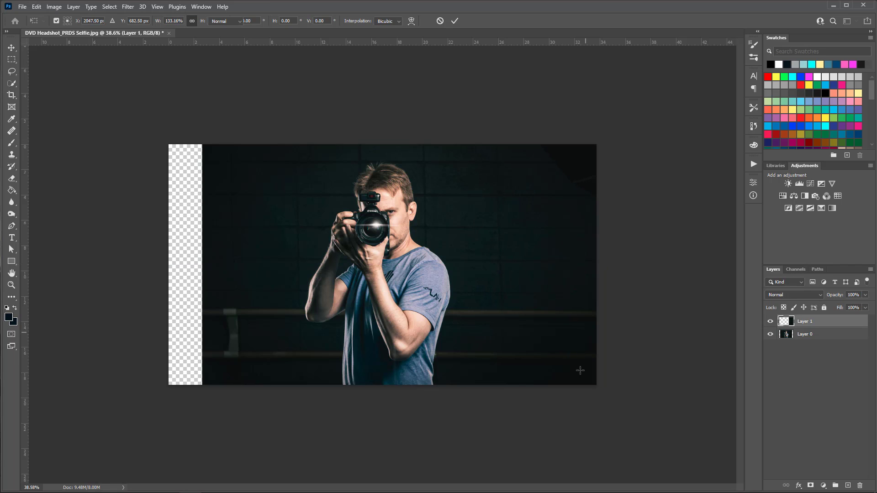
Copy the full-height background strip left of the man from Layer 0 onto a new layer and move it to the canvas's left edge.
{"action": "key", "text": "m"}
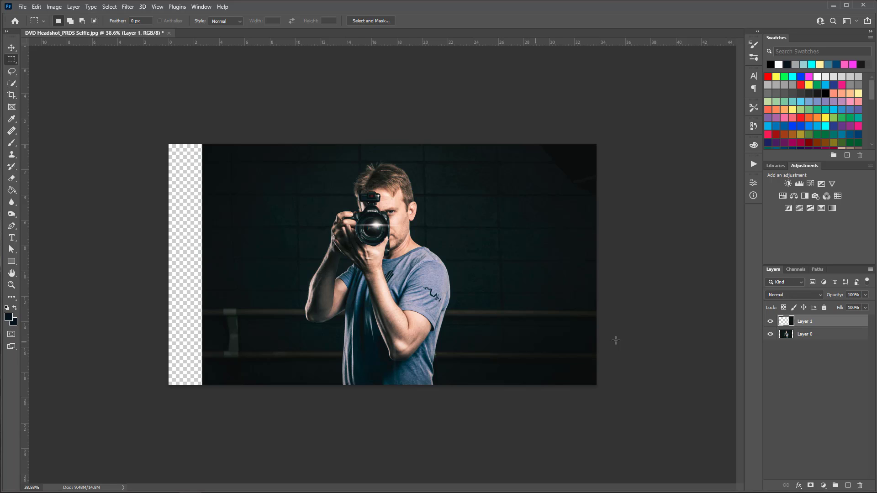
{"action": "left_click", "coordinate": [791, 335]}
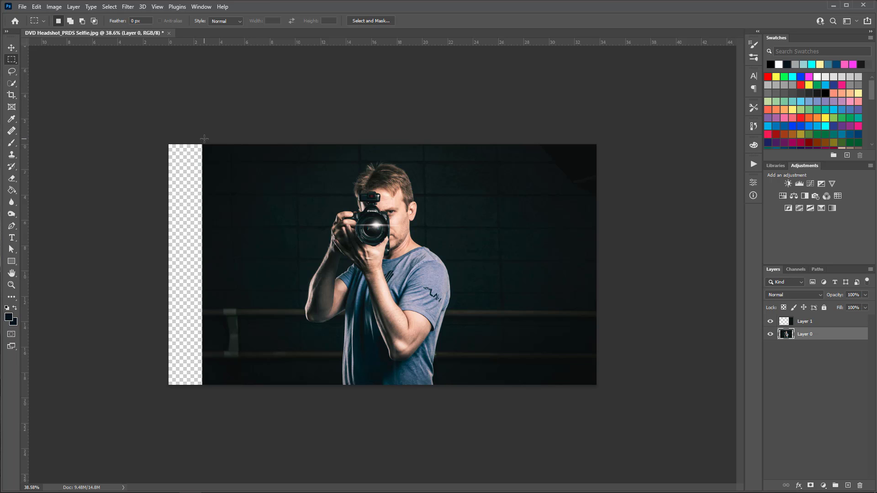
{"action": "left_click_drag", "start_coordinate": [202, 144], "coordinate": [301, 391]}
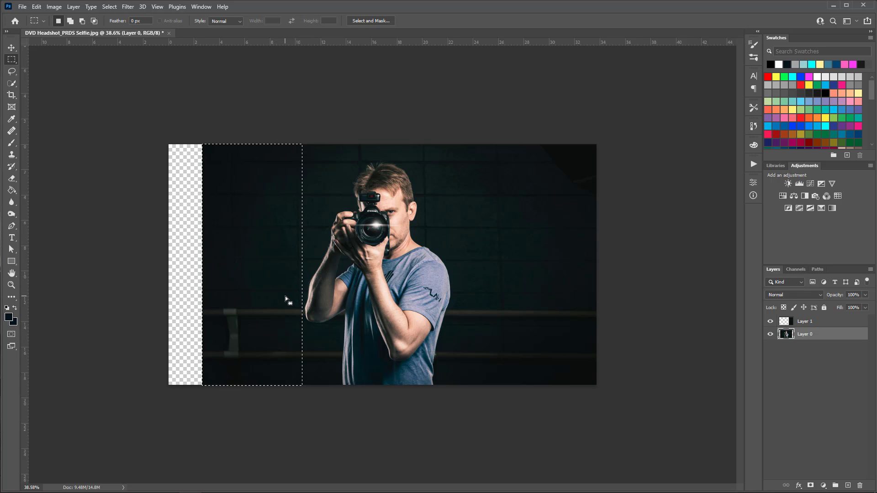
{"action": "key", "text": "ctrl+j"}
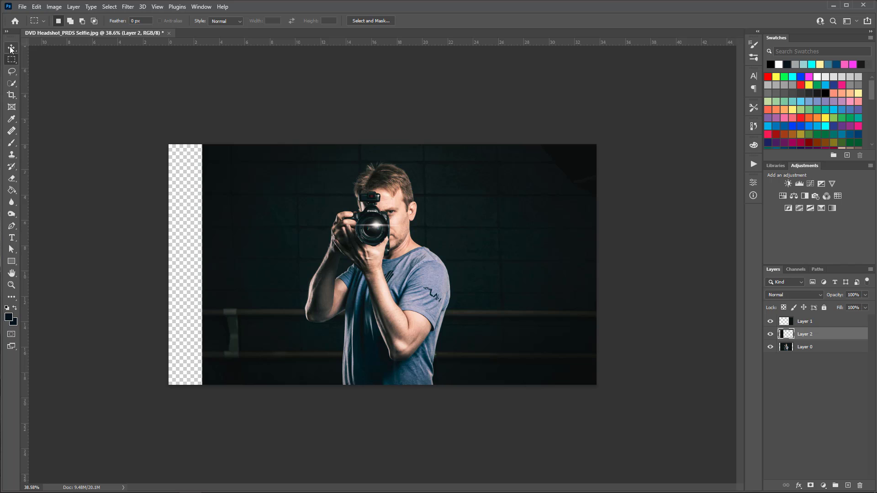
{"action": "key", "text": "v"}
{"action": "left_click_drag", "start_coordinate": [258, 277], "coordinate": [205, 281]}
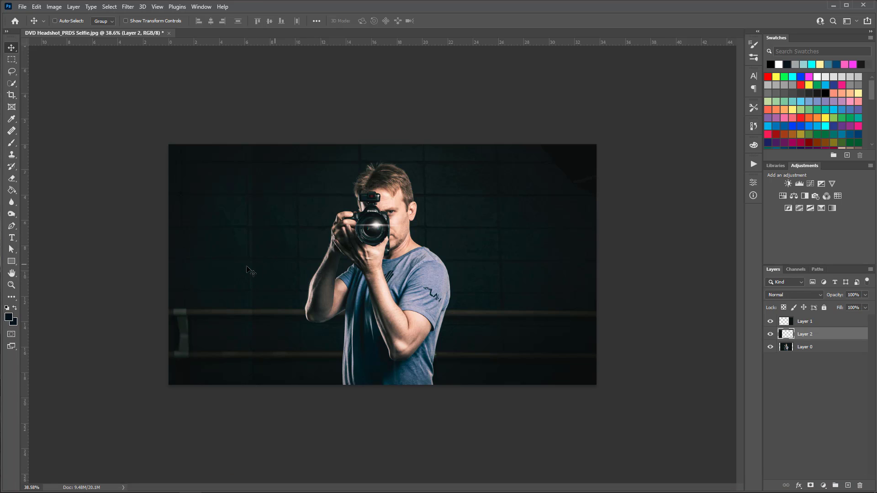
Stamp all visible layers into a new merged layer on top and hide the three layers beneath it.
{"action": "left_click", "coordinate": [814, 322]}
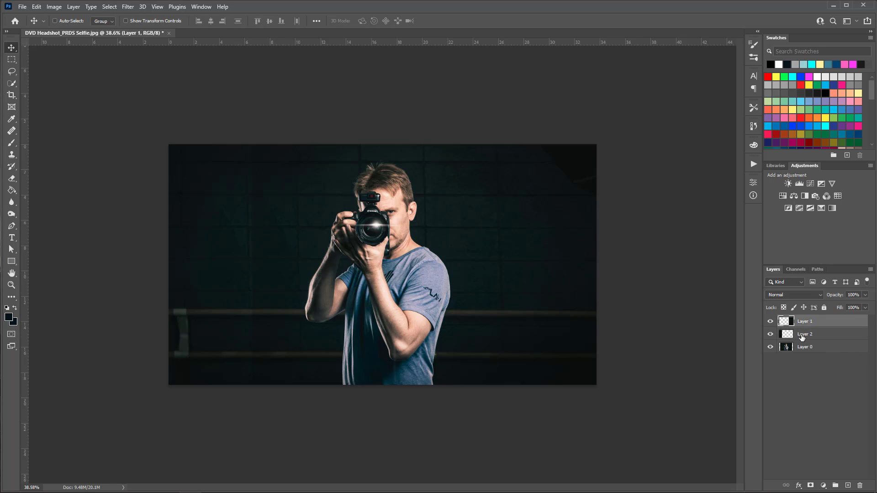
{"action": "left_click", "coordinate": [802, 336]}
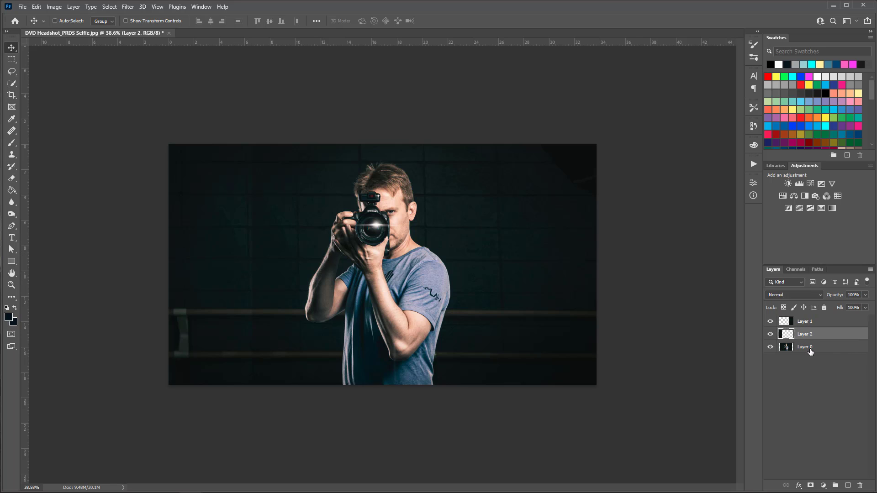
{"action": "left_click", "coordinate": [811, 325]}
{"action": "key", "text": "ctrl+shift+alt+e"}
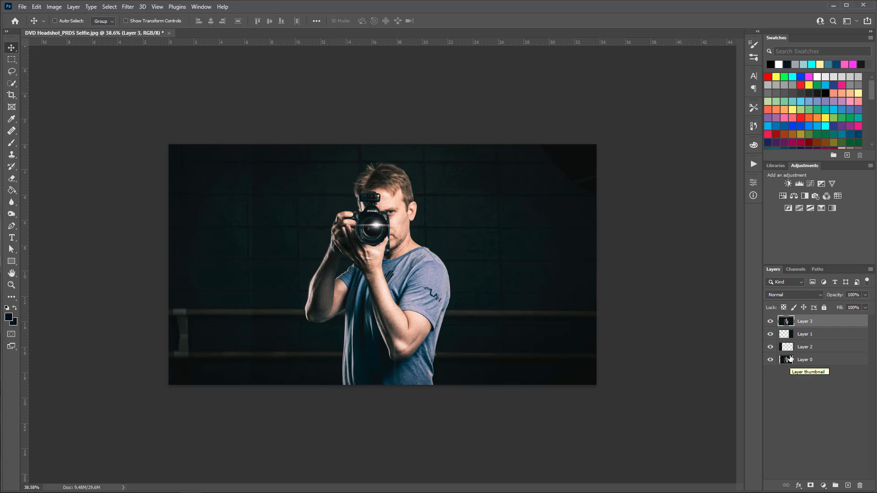
{"action": "left_click", "coordinate": [770, 334]}
{"action": "left_click", "coordinate": [771, 322]}
{"action": "left_click", "coordinate": [771, 321]}
Heal the vertical seam in the wall left of the man with the Healing Brush at size 125, sampling clean wall nearby.
{"action": "left_click", "coordinate": [12, 131]}
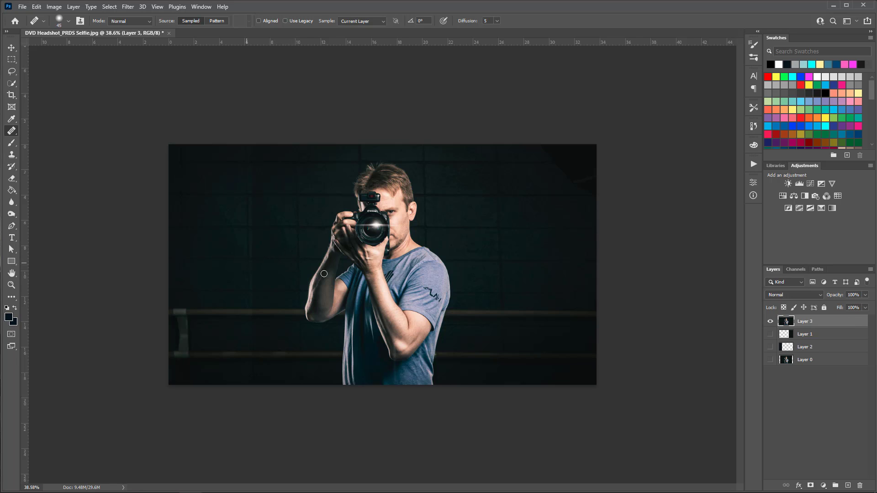
{"action": "key", "text": "alt"}
{"action": "key", "text": "alt"}
{"action": "key", "text": "ctrl+plus"}
{"action": "key", "text": "ctrl+plus"}
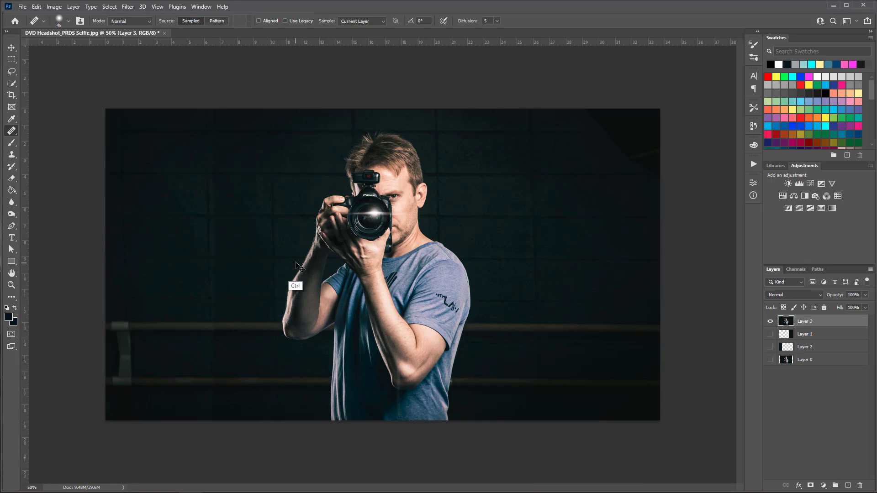
{"action": "left_click_drag", "start_coordinate": [356, 237], "coordinate": [516, 235]}
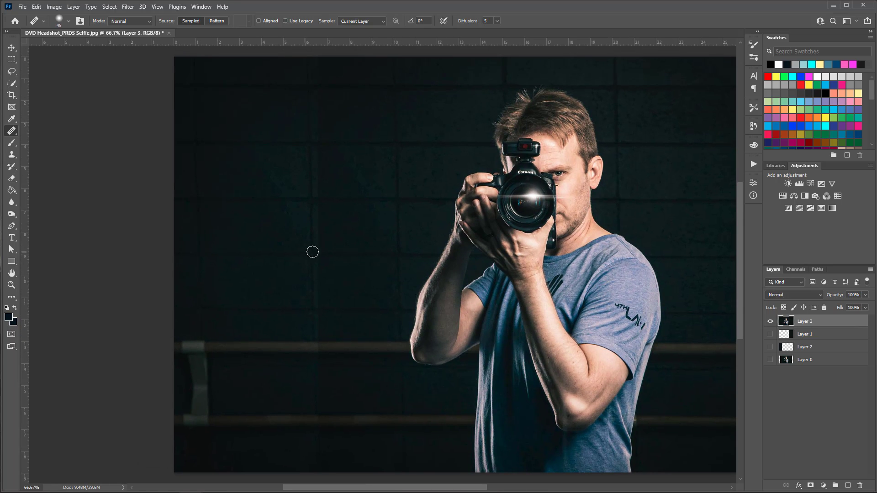
{"action": "key", "text": "alt"}
{"action": "left_click", "coordinate": [398, 253], "text": "alt"}
{"action": "key", "text": "bracketright"}
{"action": "key", "text": "bracketright"}
{"action": "key", "text": "bracketright"}
{"action": "key", "text": "bracketright"}
{"action": "key", "text": "bracketright"}
{"action": "key", "text": "bracketright"}
{"action": "key", "text": "bracketright"}
{"action": "mouse_move", "coordinate": [312, 254]}
{"action": "left_mouse_down"}
{"action": "mouse_move", "coordinate": [311, 289]}
{"action": "mouse_move", "coordinate": [311, 237]}
{"action": "mouse_move", "coordinate": [318, 270]}
{"action": "left_mouse_up"}
{"action": "left_click_drag", "start_coordinate": [307, 178], "coordinate": [300, 264]}
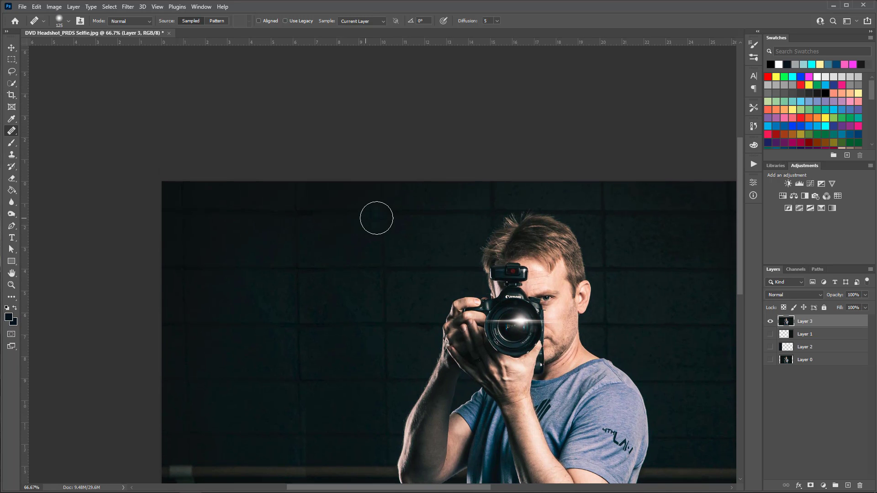
{"action": "left_click", "coordinate": [383, 212], "text": "alt"}
{"action": "left_click_drag", "start_coordinate": [309, 198], "coordinate": [324, 108]}
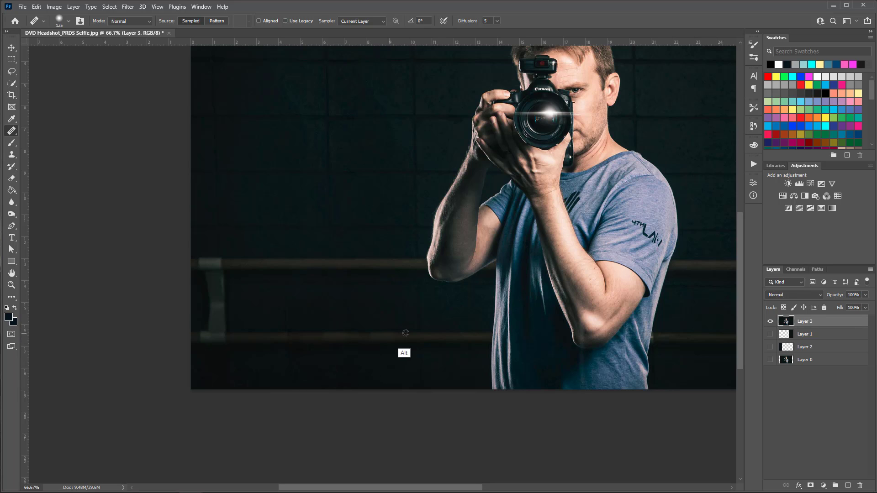
Heal the remaining seam across the lower rail and the dark area below it, sampling matching spots on the rail.
{"action": "left_click", "coordinate": [311, 339], "text": "alt"}
{"action": "left_click", "coordinate": [384, 384]}
{"action": "left_click", "coordinate": [263, 338], "text": "alt"}
{"action": "left_click", "coordinate": [299, 338]}
{"action": "mouse_move", "coordinate": [379, 204]}
{"action": "left_mouse_down"}
{"action": "mouse_move", "coordinate": [370, 330]}
{"action": "mouse_move", "coordinate": [378, 299]}
{"action": "left_mouse_up"}
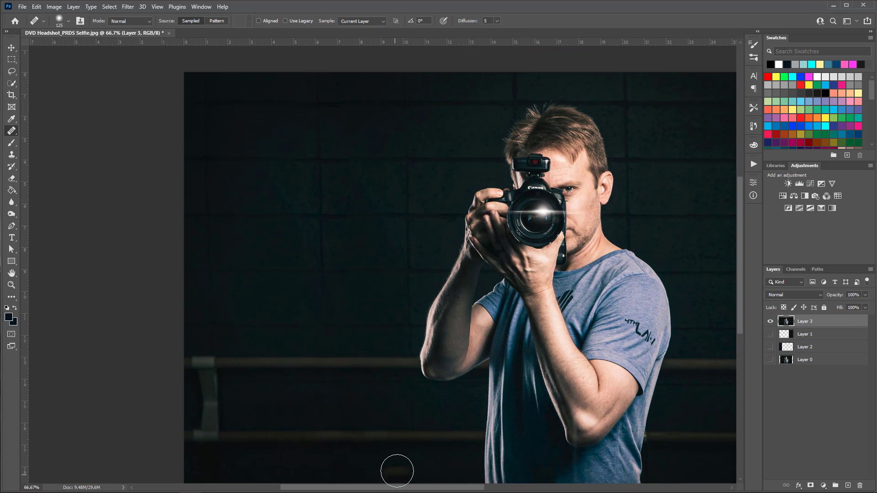
{"action": "key", "text": "ctrl+minus"}
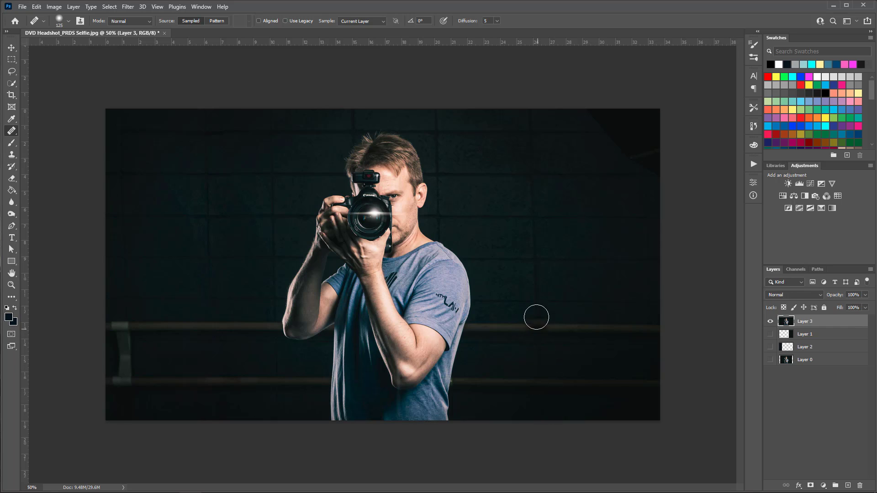
{"action": "left_click", "coordinate": [538, 302], "text": "alt"}
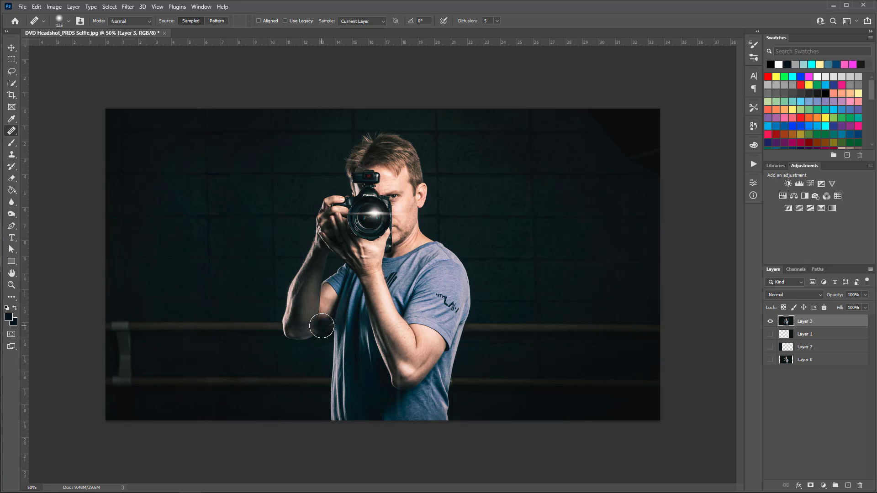
{"action": "left_click_drag", "start_coordinate": [322, 327], "coordinate": [323, 327]}
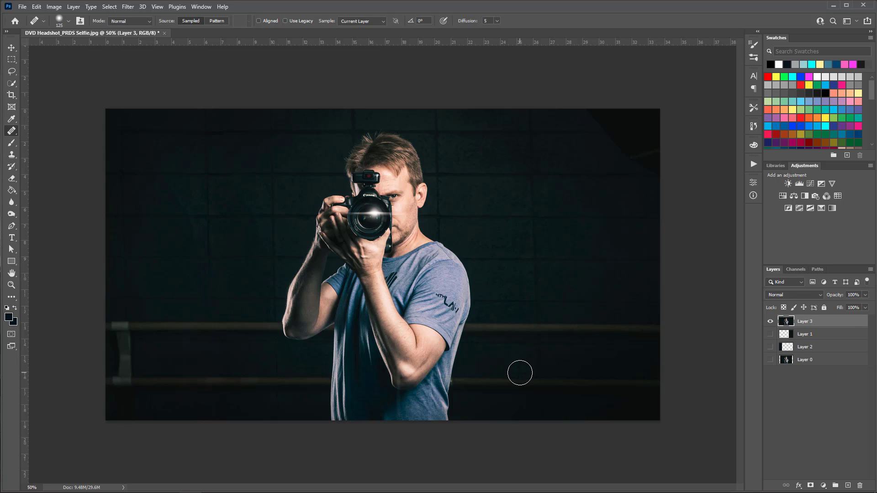
Show only Layer 0 and draw a loose lasso selection around the man down to the photo's lower edge.
{"action": "left_click", "coordinate": [798, 362]}
{"action": "left_click", "coordinate": [770, 360], "text": "alt"}
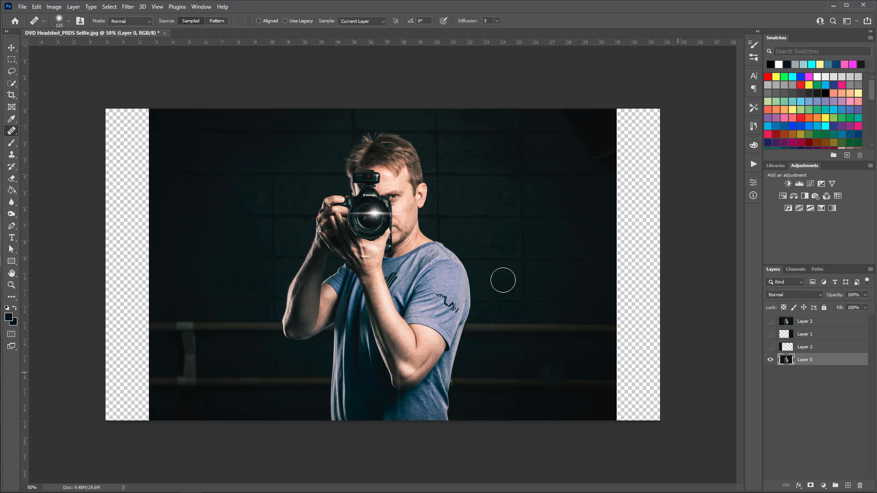
{"action": "left_click", "coordinate": [12, 72]}
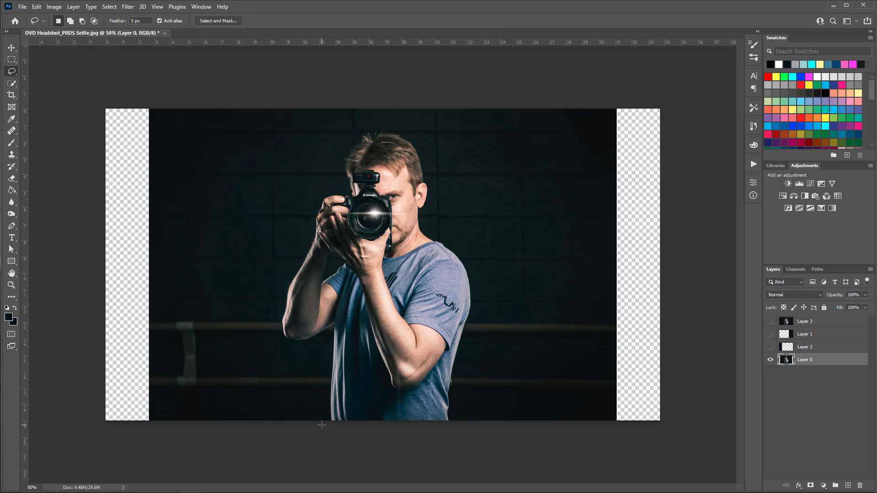
{"action": "mouse_move", "coordinate": [321, 425]}
{"action": "left_mouse_down"}
{"action": "mouse_move", "coordinate": [316, 350]}
{"action": "mouse_move", "coordinate": [278, 337]}
{"action": "mouse_move", "coordinate": [285, 273]}
{"action": "mouse_move", "coordinate": [328, 162]}
{"action": "mouse_move", "coordinate": [355, 127]}
{"action": "mouse_move", "coordinate": [418, 126]}
{"action": "mouse_move", "coordinate": [479, 294]}
{"action": "mouse_move", "coordinate": [483, 347]}
{"action": "mouse_move", "coordinate": [459, 439]}
{"action": "left_mouse_up"}
Remove the selected man with Content-Aware Fill output to a new layer, and clear the selection.
{"action": "left_click", "coordinate": [37, 7]}
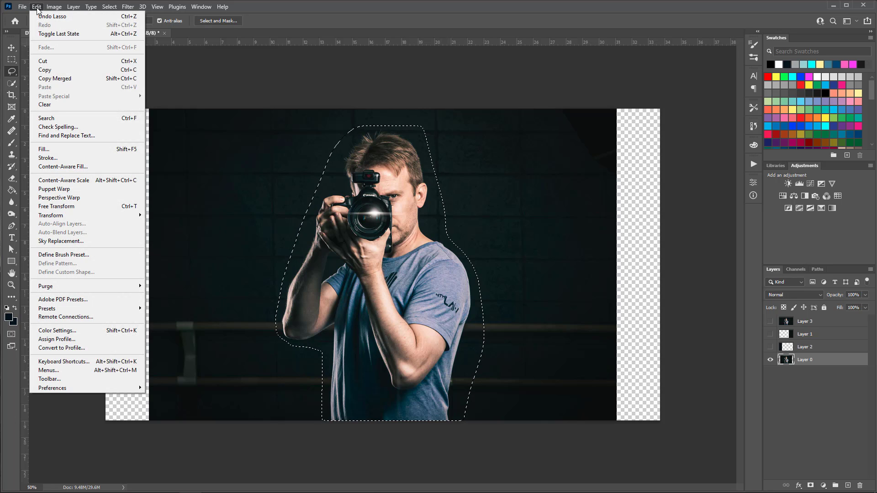
{"action": "left_click", "coordinate": [57, 167]}
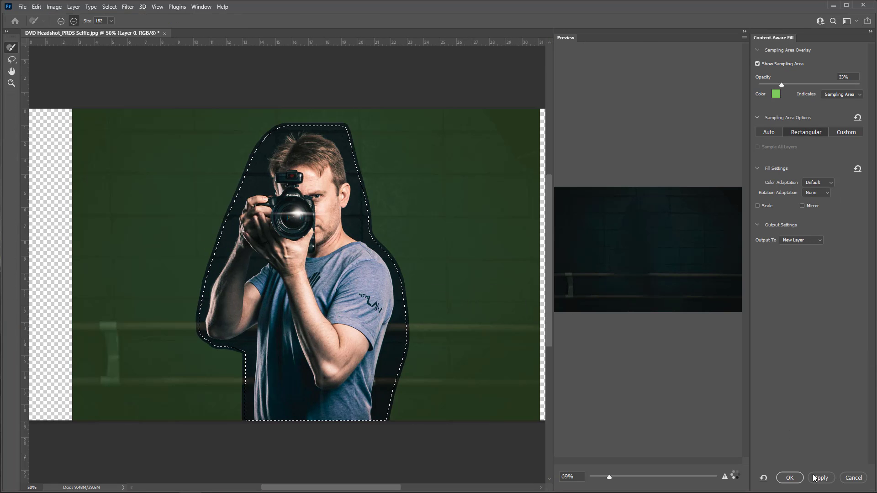
{"action": "left_click", "coordinate": [792, 483]}
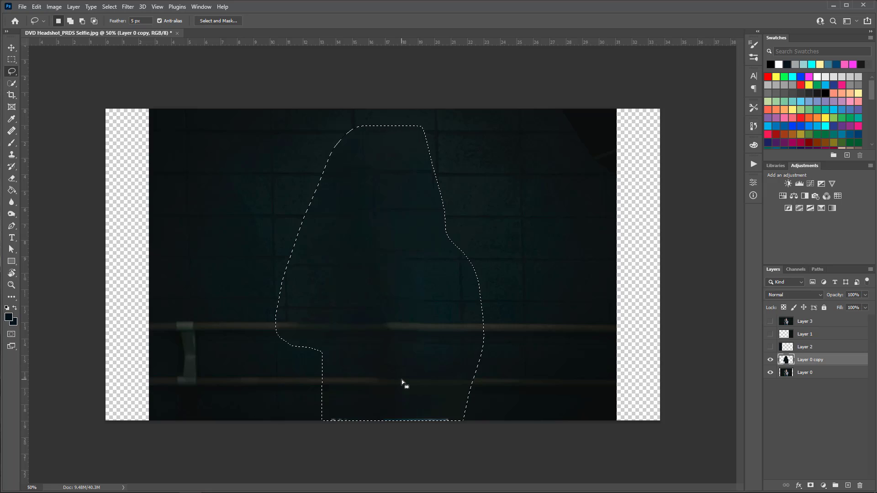
{"action": "key", "text": "v"}
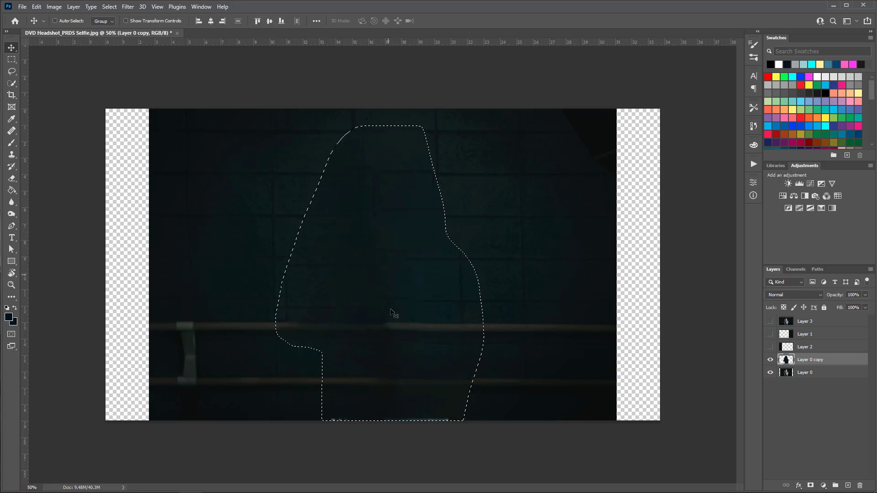
{"action": "key", "text": "ctrl+d"}
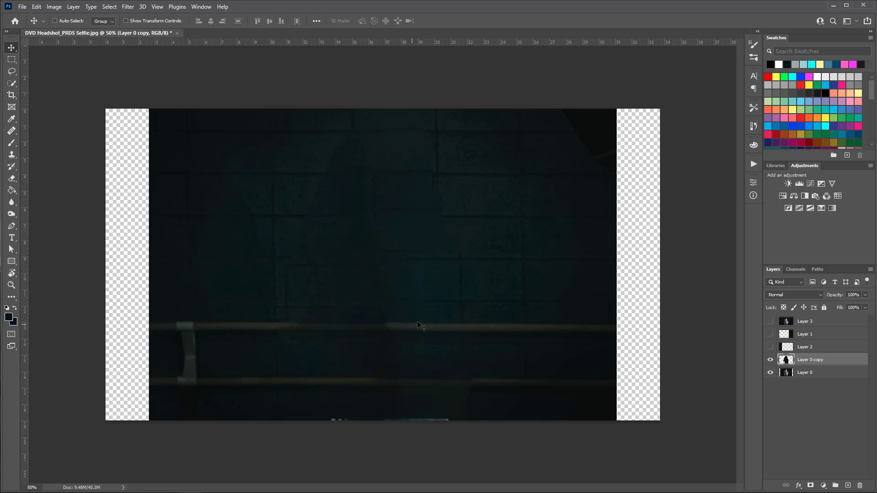
Stamp Layer 0 and its content-aware fill layer into a new merged layer directly above them.
{"action": "left_click", "coordinate": [809, 374]}
{"action": "left_click", "coordinate": [809, 365]}
{"action": "key", "text": "ctrl+shift+alt+e"}
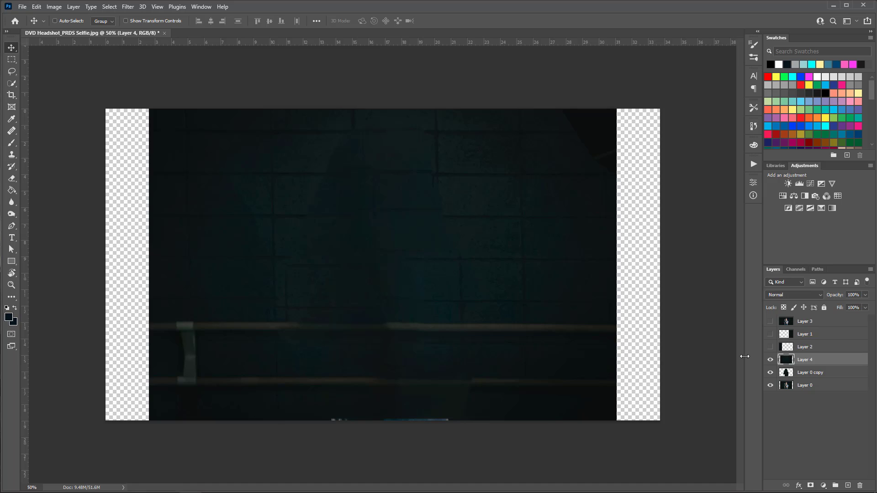
Stretch the merged background layer, Layer 4, horizontally in both directions until it fills the full canvas width.
{"action": "key", "text": "ctrl+t"}
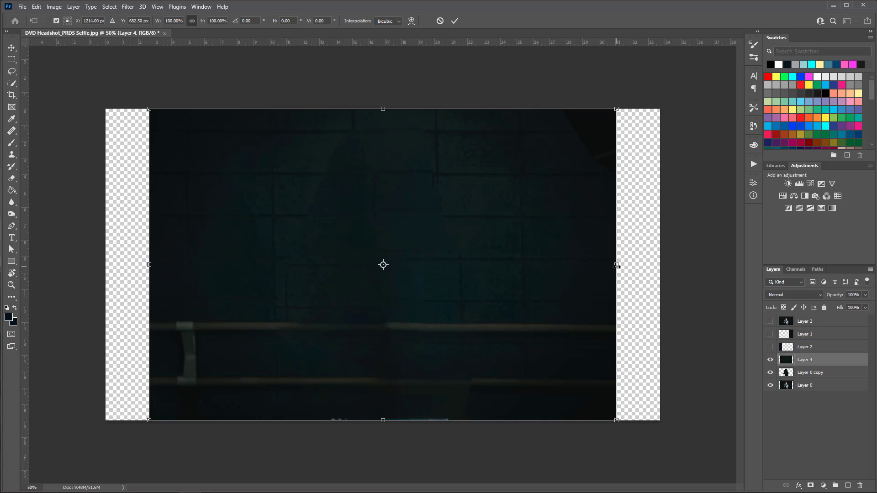
{"action": "left_click_drag", "start_coordinate": [617, 265], "coordinate": [660, 265]}
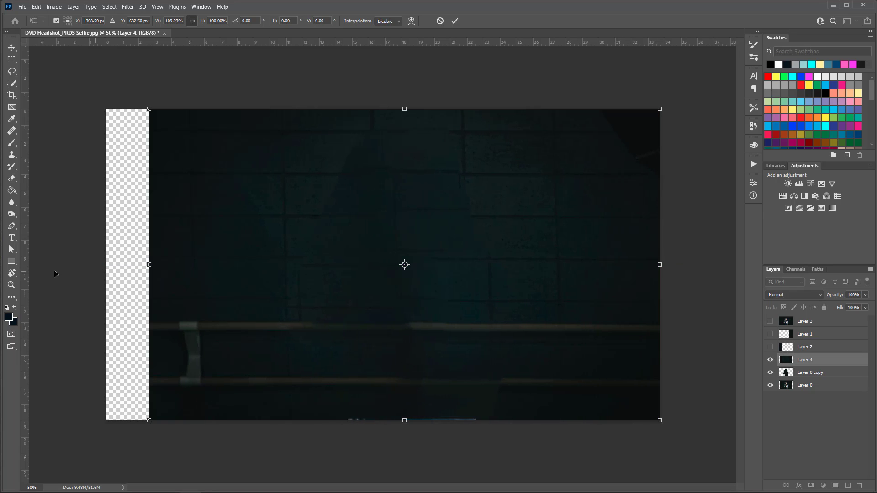
{"action": "left_click_drag", "start_coordinate": [149, 266], "coordinate": [106, 265]}
{"action": "key", "text": "Return"}
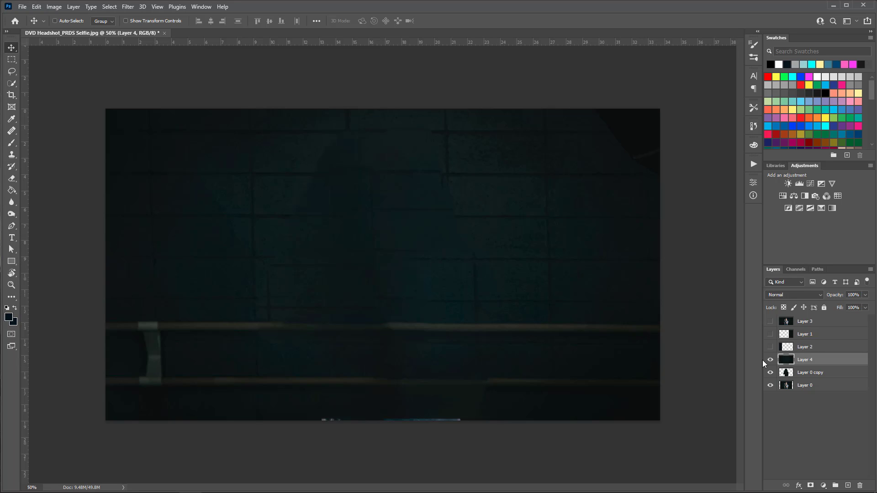
Hide every layer except Layer 0 and select the man with the automatic Subject selection.
{"action": "left_click", "coordinate": [801, 388]}
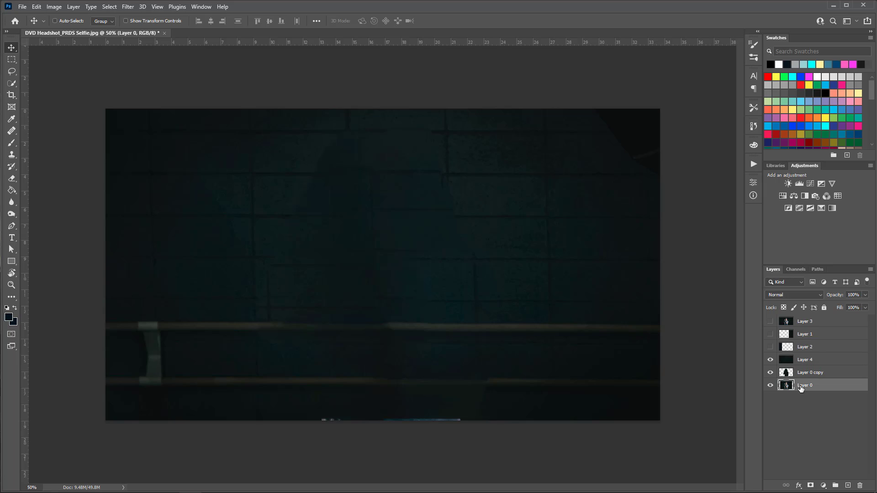
{"action": "left_click_drag", "start_coordinate": [769, 373], "coordinate": [770, 360]}
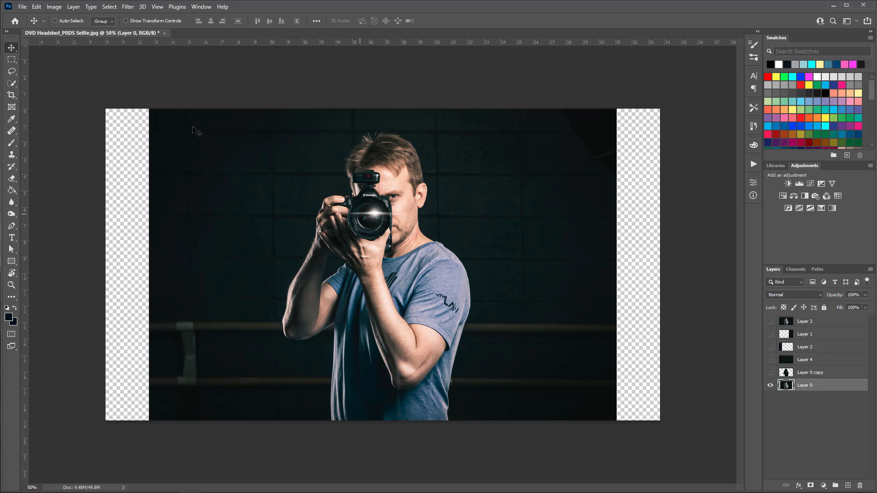
{"action": "left_click", "coordinate": [36, 7]}
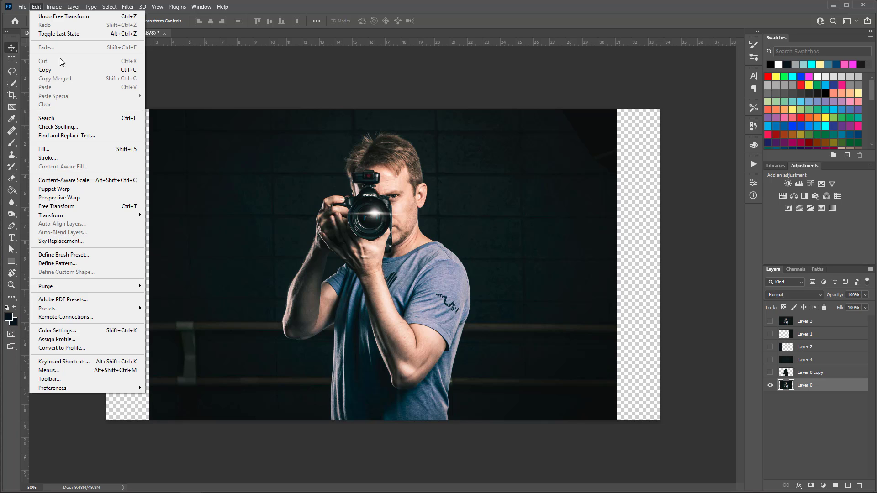
{"action": "mouse_move", "coordinate": [105, 7]}
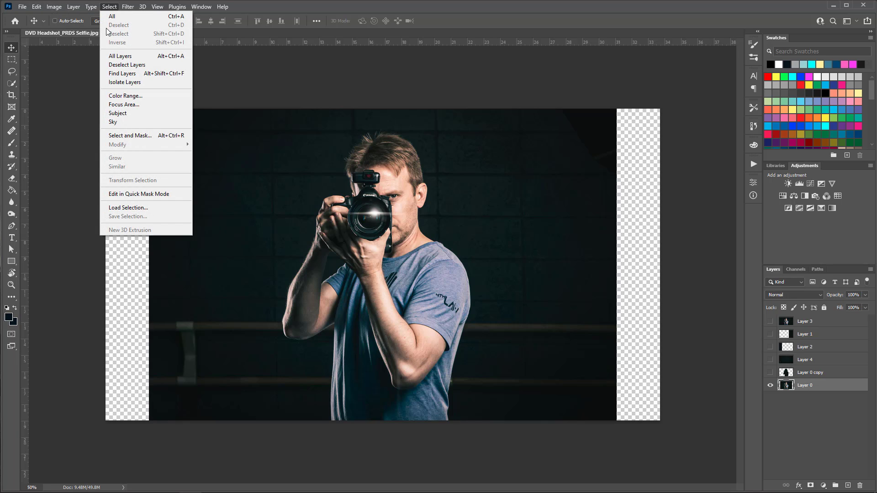
{"action": "left_click", "coordinate": [116, 114]}
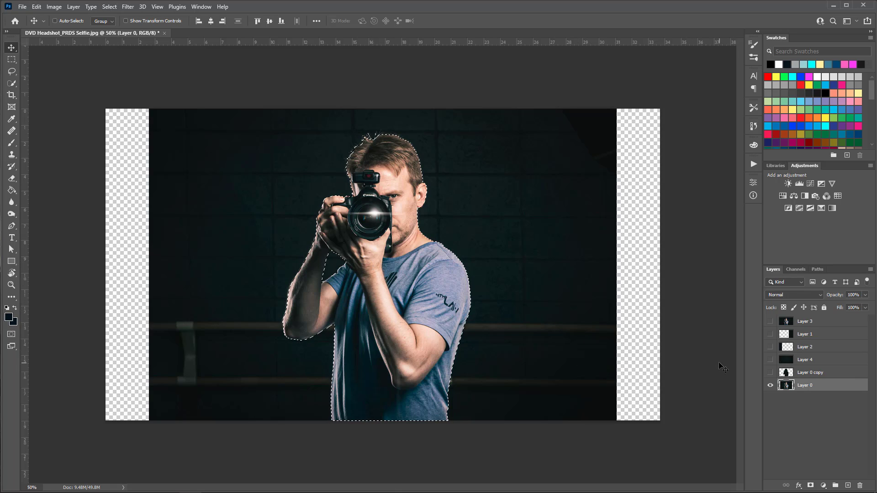
Copy the selected man to a new layer and place it above Layer 4, with the stretched background shown behind him.
{"action": "key", "text": "ctrl"}
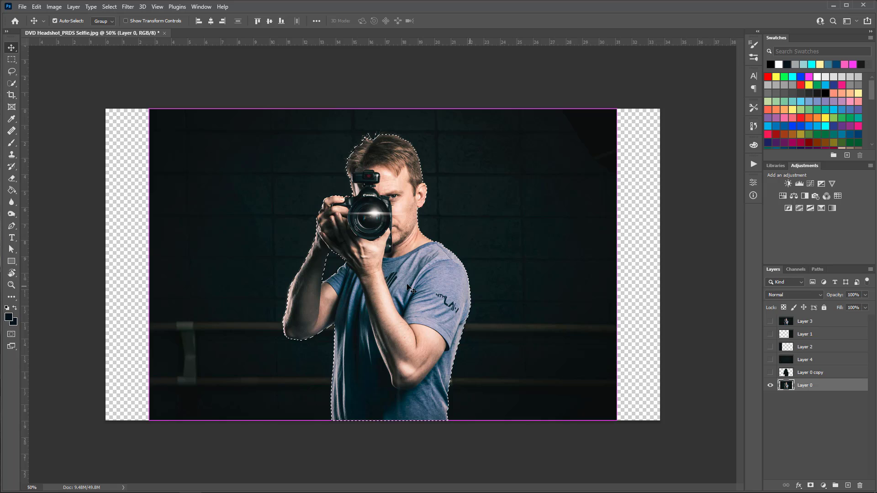
{"action": "key", "text": "ctrl+j"}
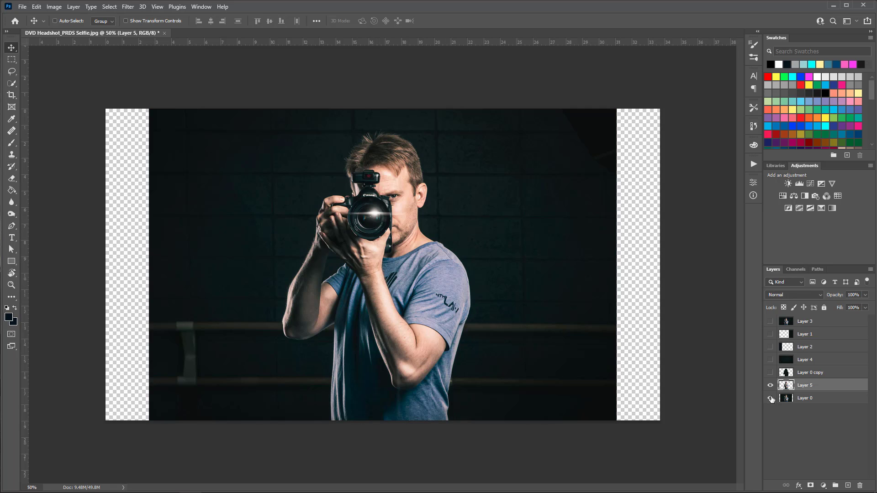
{"action": "left_click_drag", "start_coordinate": [805, 387], "coordinate": [810, 361]}
{"action": "left_click", "coordinate": [807, 373]}
{"action": "left_click", "coordinate": [771, 372]}
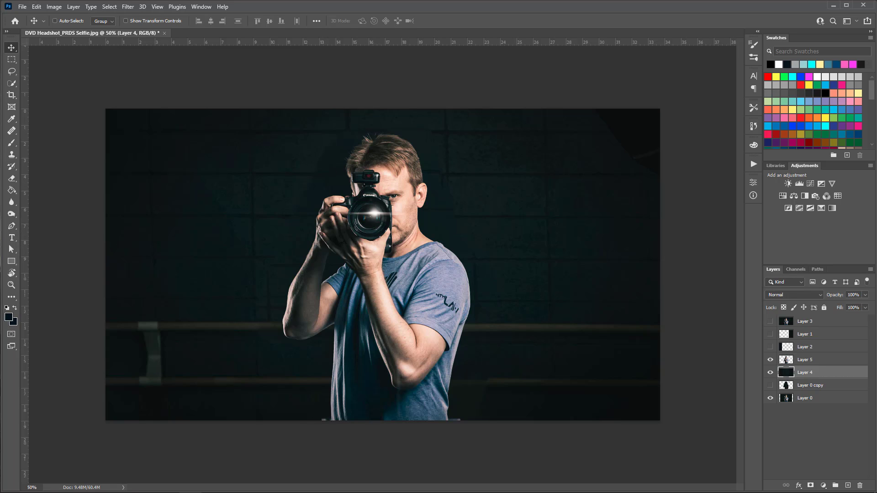
Hide the man's cutout to inspect Layer 4, and brush over the wall near his head and arm with the Healing Brush.
{"action": "left_click", "coordinate": [770, 361]}
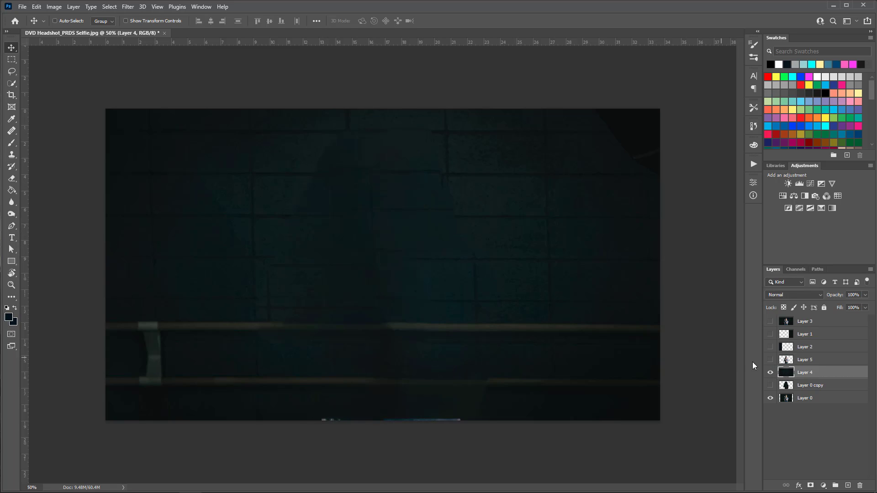
{"action": "left_click", "coordinate": [771, 360]}
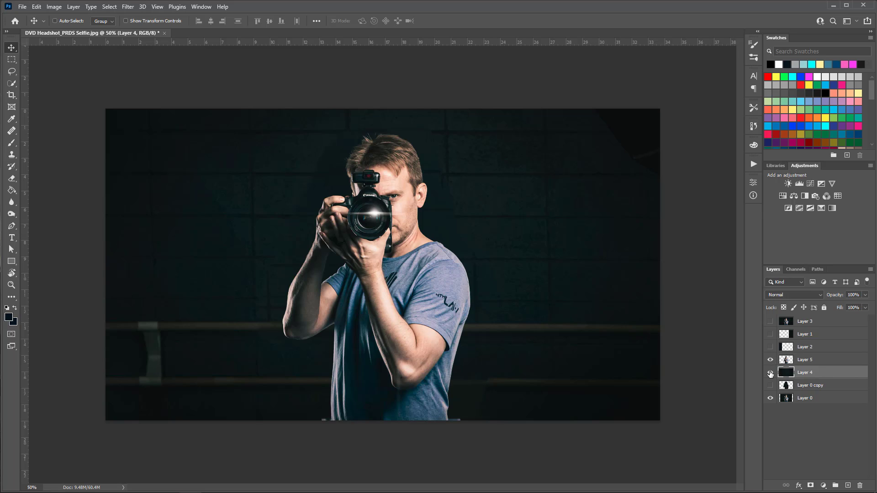
{"action": "left_click", "coordinate": [770, 360]}
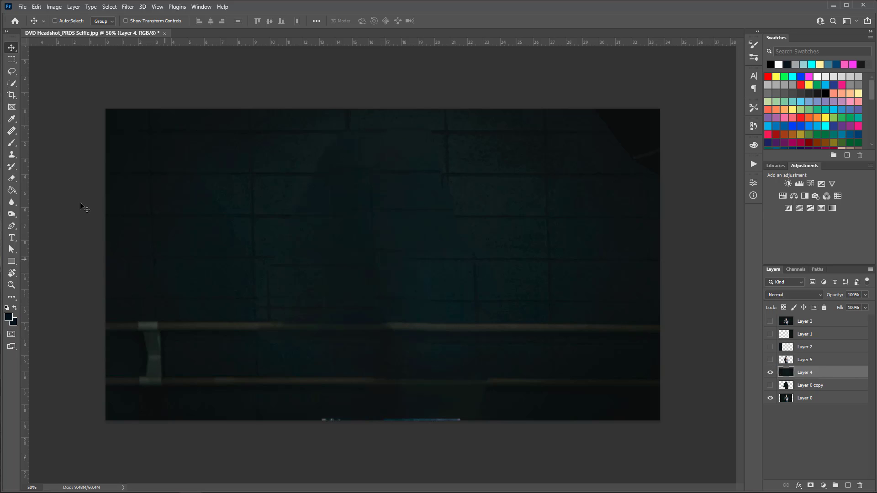
{"action": "left_click", "coordinate": [12, 130]}
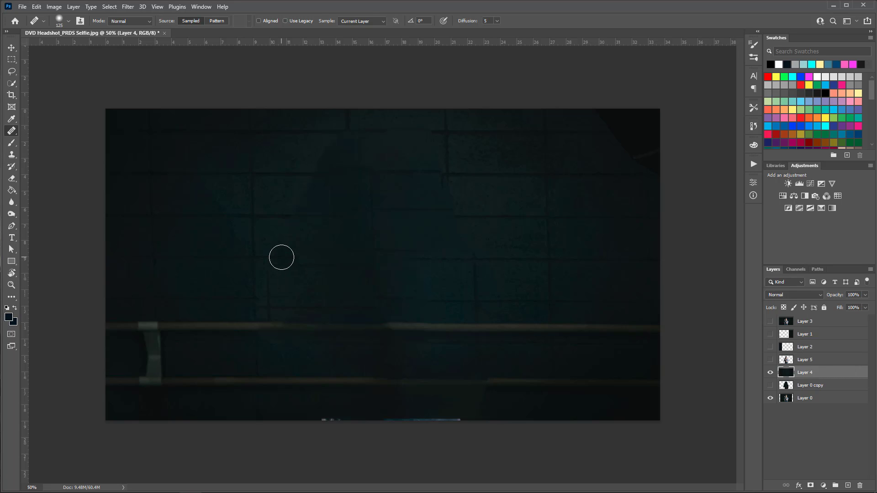
{"action": "mouse_move", "coordinate": [281, 256]}
{"action": "left_mouse_down"}
{"action": "mouse_move", "coordinate": [271, 303]}
{"action": "mouse_move", "coordinate": [286, 284]}
{"action": "mouse_move", "coordinate": [289, 302]}
{"action": "mouse_move", "coordinate": [274, 314]}
{"action": "mouse_move", "coordinate": [290, 314]}
{"action": "mouse_move", "coordinate": [309, 336]}
{"action": "mouse_move", "coordinate": [306, 380]}
{"action": "mouse_move", "coordinate": [290, 249]}
{"action": "mouse_move", "coordinate": [321, 135]}
{"action": "left_mouse_up"}
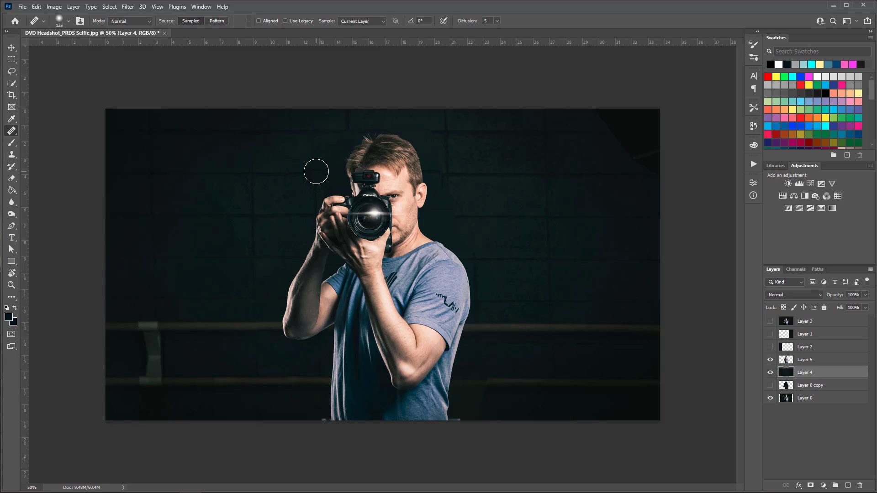
With the cutout shown, heal Layer 4's wall around the man's head, shoulder and arm, sampling matching brick lines on both sides.
{"action": "left_click_drag", "start_coordinate": [316, 175], "coordinate": [316, 184]}
{"action": "left_click_drag", "start_coordinate": [324, 190], "coordinate": [334, 159]}
{"action": "left_click", "coordinate": [253, 133], "text": "alt"}
{"action": "left_click_drag", "start_coordinate": [350, 130], "coordinate": [354, 149]}
{"action": "mouse_move", "coordinate": [451, 183]}
{"action": "left_mouse_down"}
{"action": "mouse_move", "coordinate": [438, 164]}
{"action": "mouse_move", "coordinate": [450, 258]}
{"action": "mouse_move", "coordinate": [453, 209]}
{"action": "mouse_move", "coordinate": [455, 240]}
{"action": "left_mouse_up"}
{"action": "left_click", "coordinate": [548, 260], "text": "alt"}
{"action": "mouse_move", "coordinate": [450, 261]}
{"action": "left_mouse_down"}
{"action": "mouse_move", "coordinate": [465, 274]}
{"action": "mouse_move", "coordinate": [469, 268]}
{"action": "mouse_move", "coordinate": [476, 339]}
{"action": "mouse_move", "coordinate": [488, 343]}
{"action": "mouse_move", "coordinate": [476, 408]}
{"action": "mouse_move", "coordinate": [489, 373]}
{"action": "mouse_move", "coordinate": [480, 336]}
{"action": "left_mouse_up"}
{"action": "scroll", "coordinate": [507, 257], "scroll_direction": "down", "scroll_amount": 1}
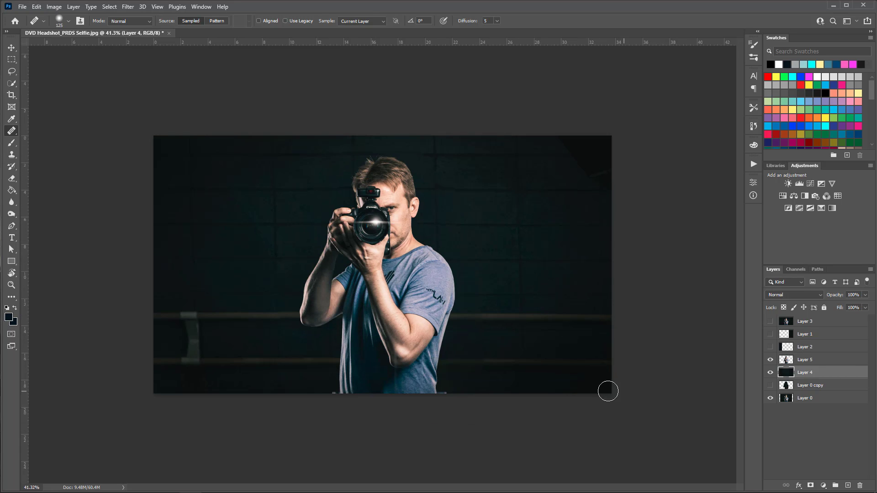